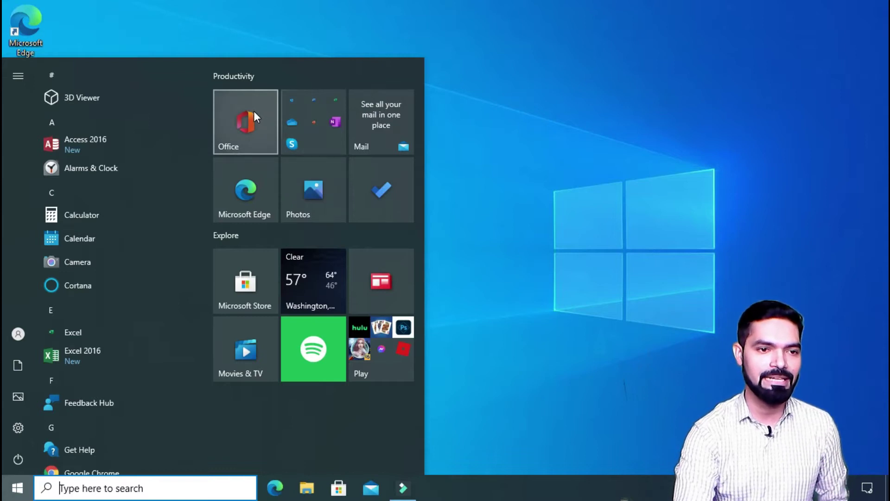
Resize the Office tile in the Start menu's Productivity group to Small
{"action": "right_click", "coordinate": [255, 112]}
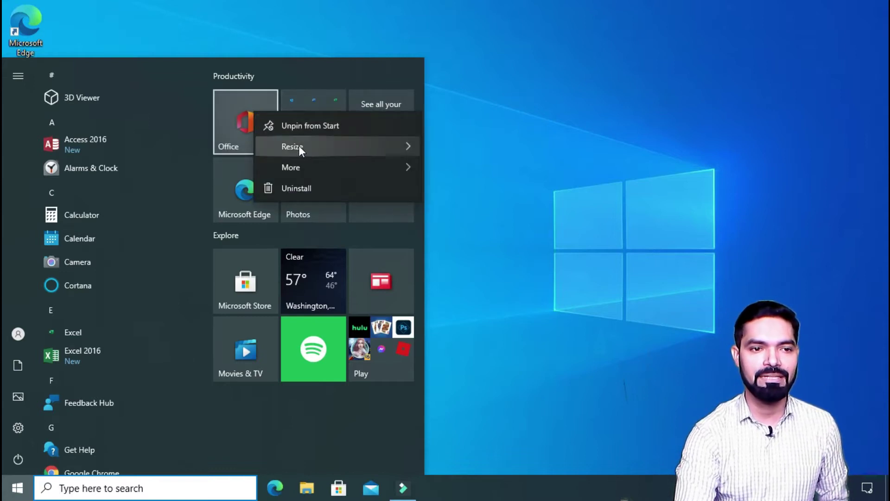
{"action": "mouse_move", "coordinate": [301, 148]}
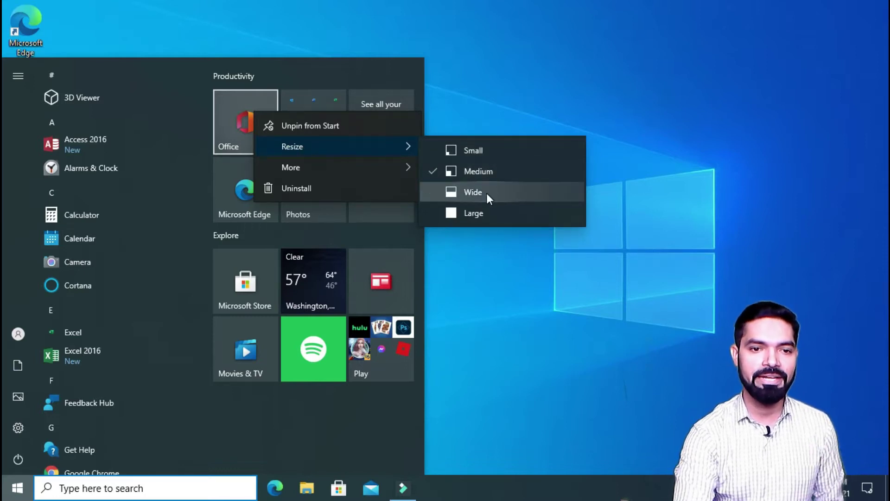
{"action": "left_click", "coordinate": [473, 151]}
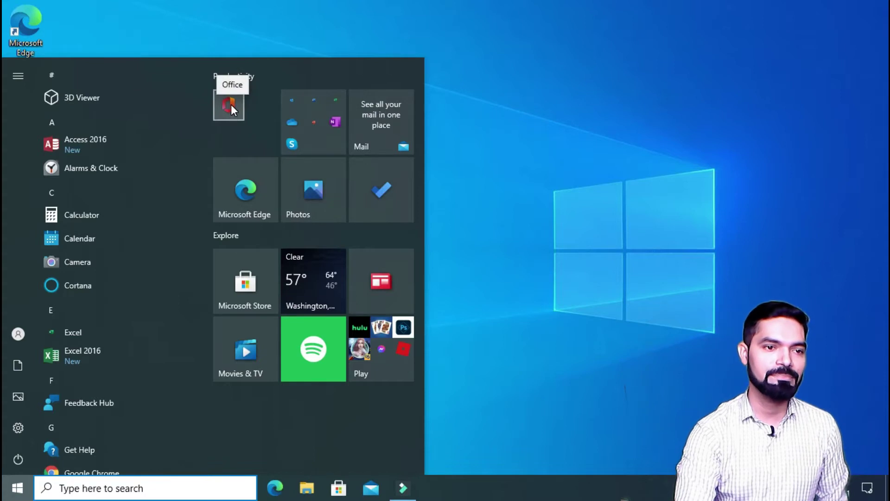
Resize the Office tile to Large
{"action": "right_click", "coordinate": [230, 104]}
{"action": "left_click", "coordinate": [278, 138]}
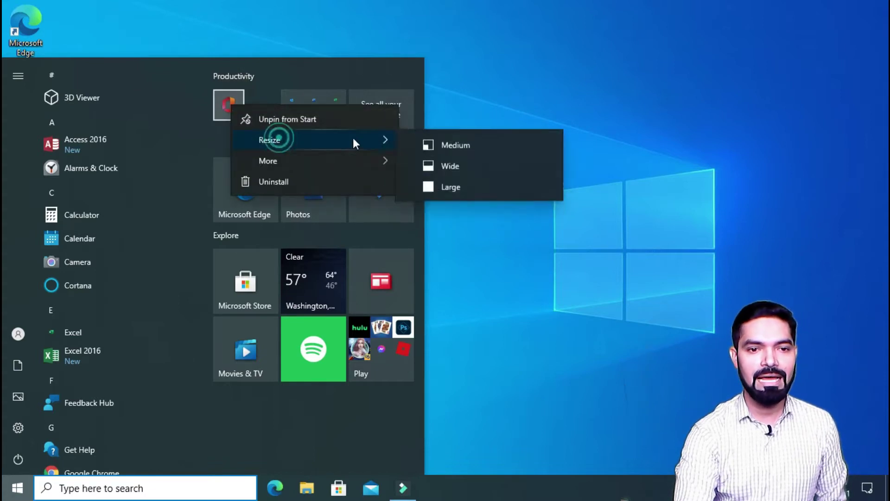
{"action": "left_click", "coordinate": [448, 209]}
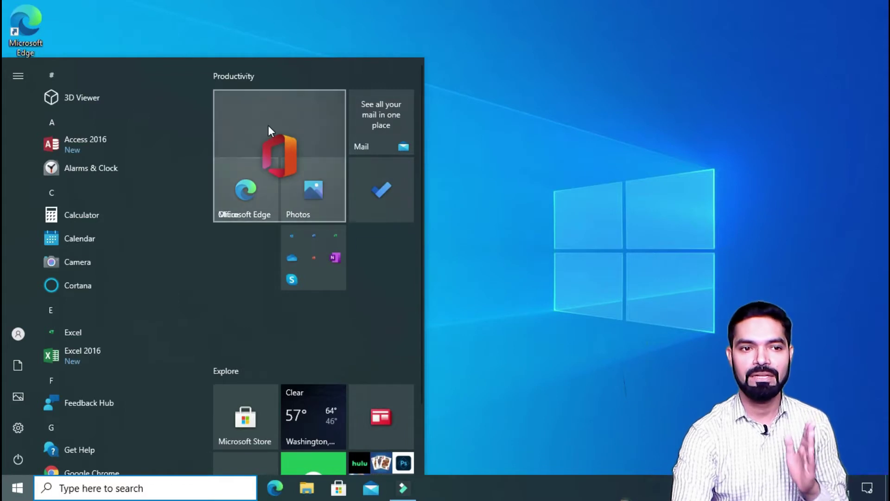
Resize the Office tile to Wide
{"action": "right_click", "coordinate": [269, 123]}
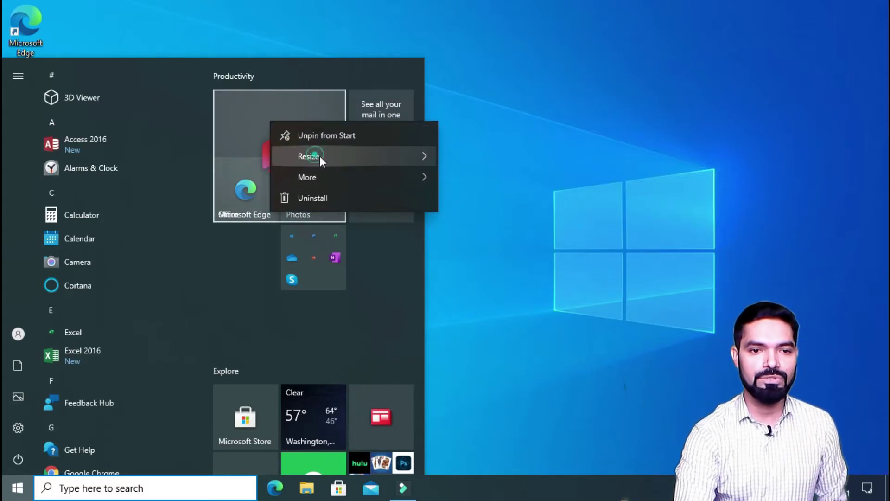
{"action": "left_click", "coordinate": [317, 156]}
{"action": "left_click", "coordinate": [470, 202]}
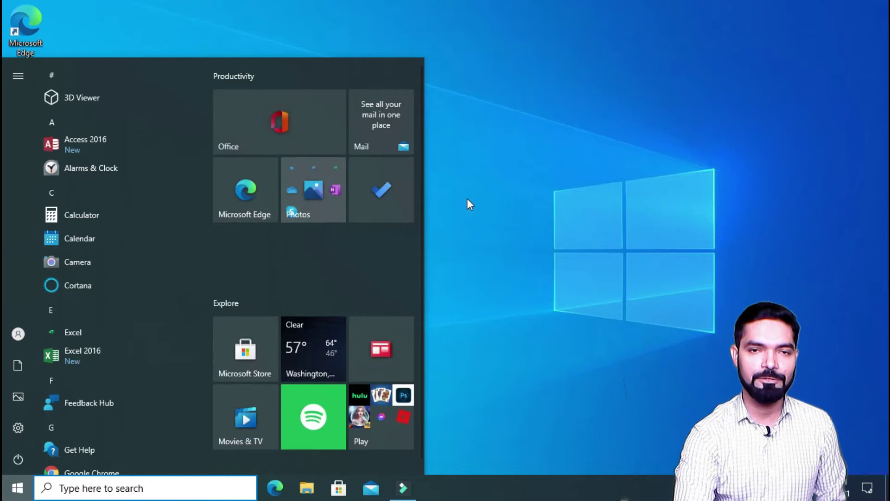
Set the Office tile back to the Medium size
{"action": "right_click", "coordinate": [266, 102]}
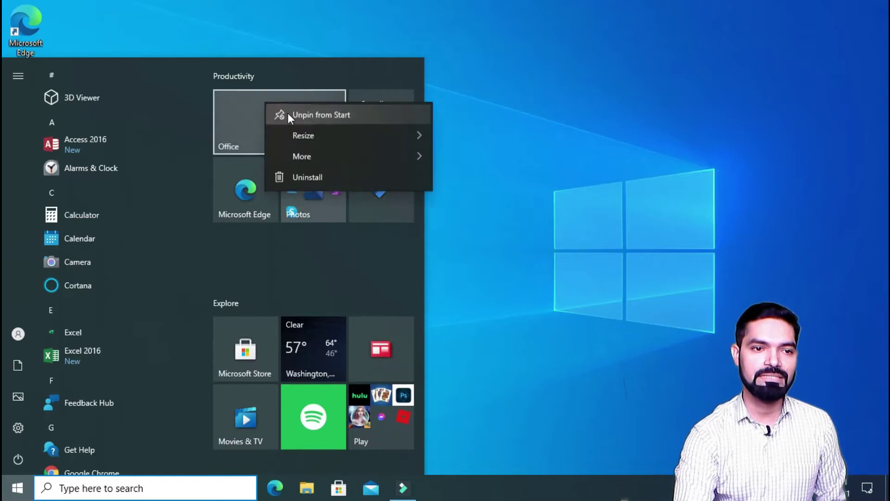
{"action": "left_click", "coordinate": [306, 134]}
{"action": "left_click", "coordinate": [463, 157]}
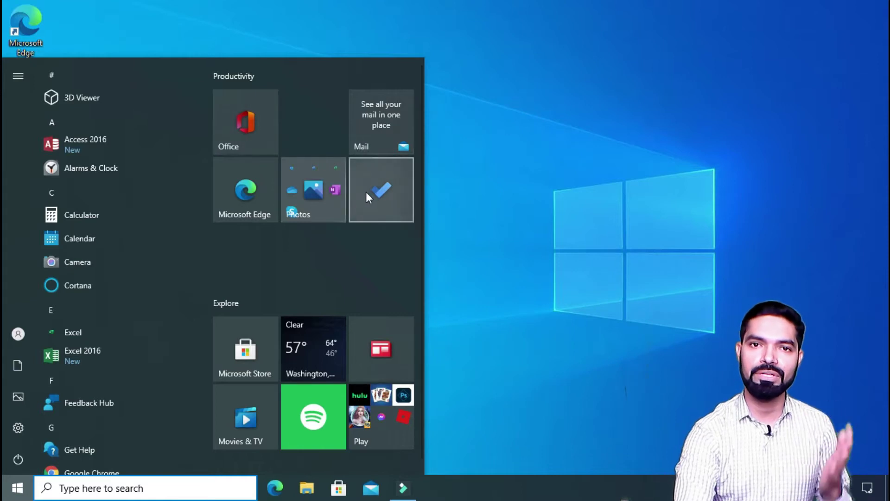
Unpin the Mail tile from the Start menu
{"action": "right_click", "coordinate": [371, 107]}
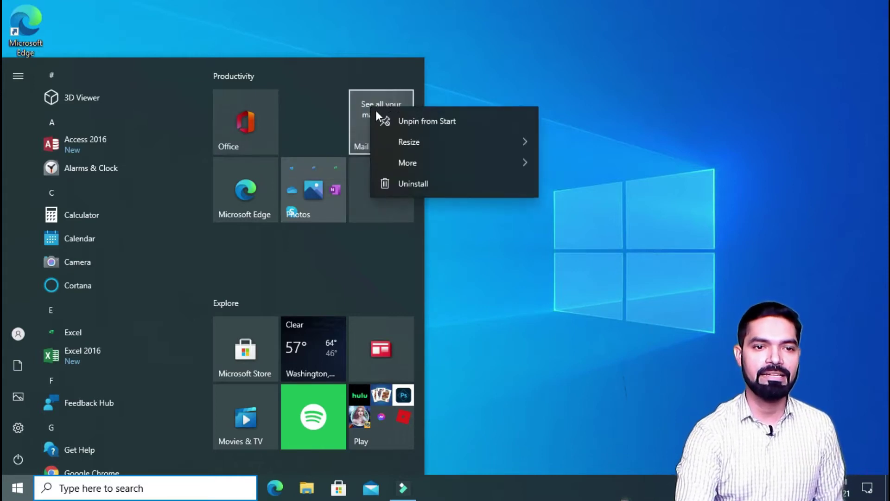
{"action": "left_click", "coordinate": [419, 121]}
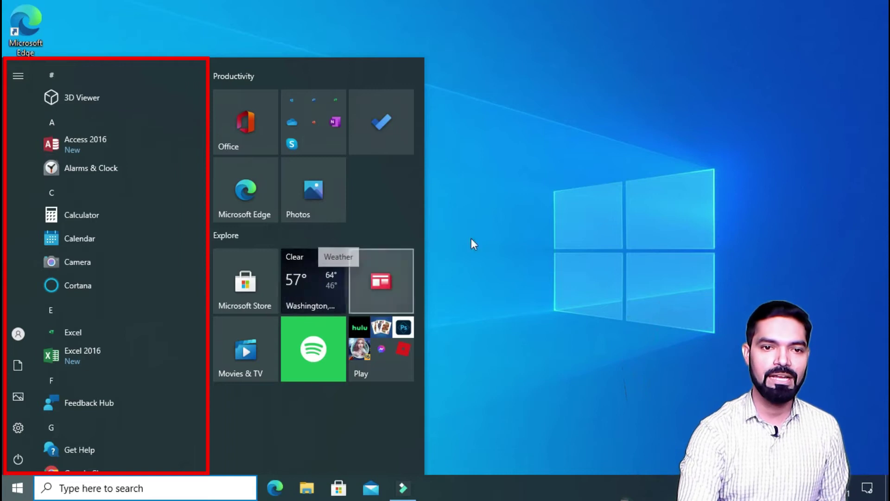
Open the desktop's personalization settings and go to the Start page
{"action": "right_click", "coordinate": [517, 86]}
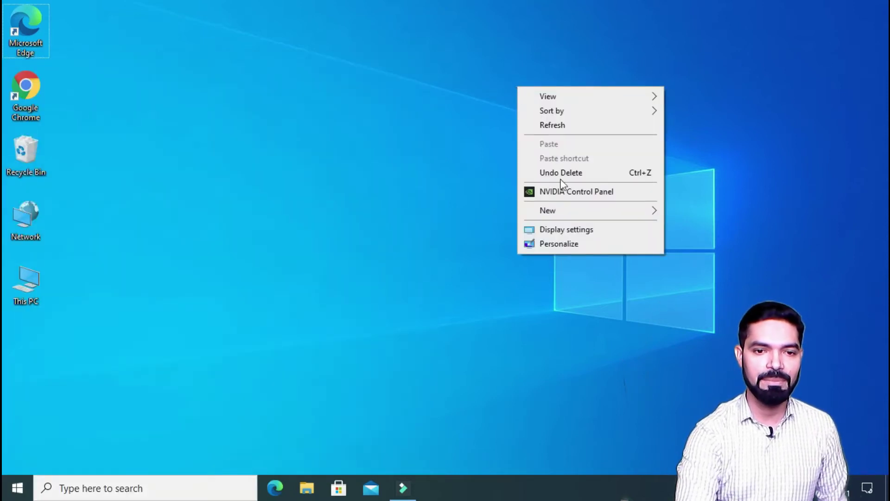
{"action": "left_click", "coordinate": [556, 244]}
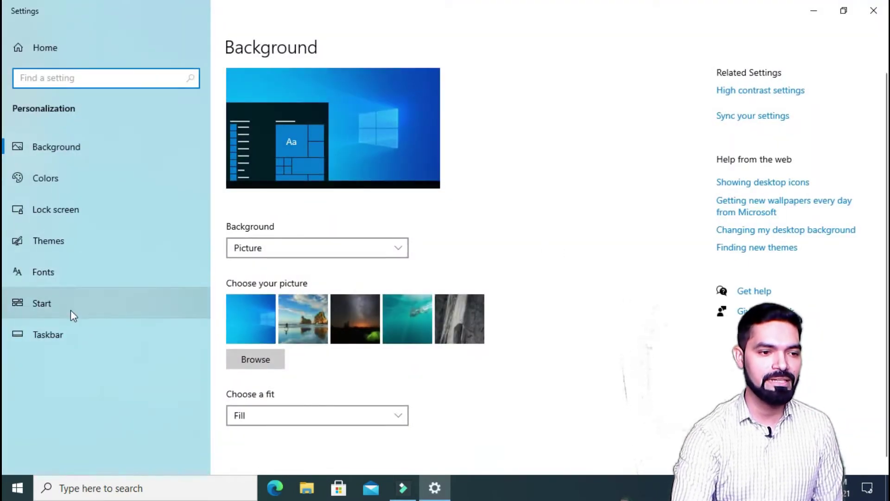
{"action": "left_click", "coordinate": [47, 308]}
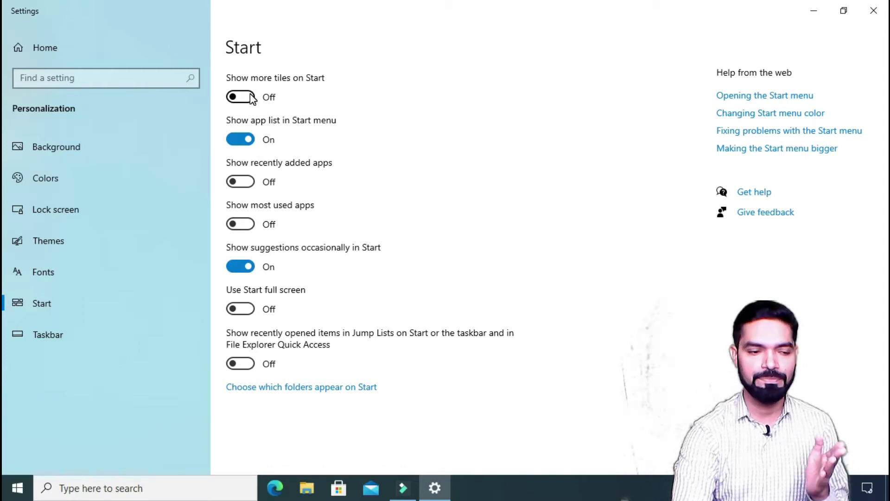
Turn on showing more tiles on Start, checking the Start menu's width before and after the change
{"action": "left_click", "coordinate": [19, 492]}
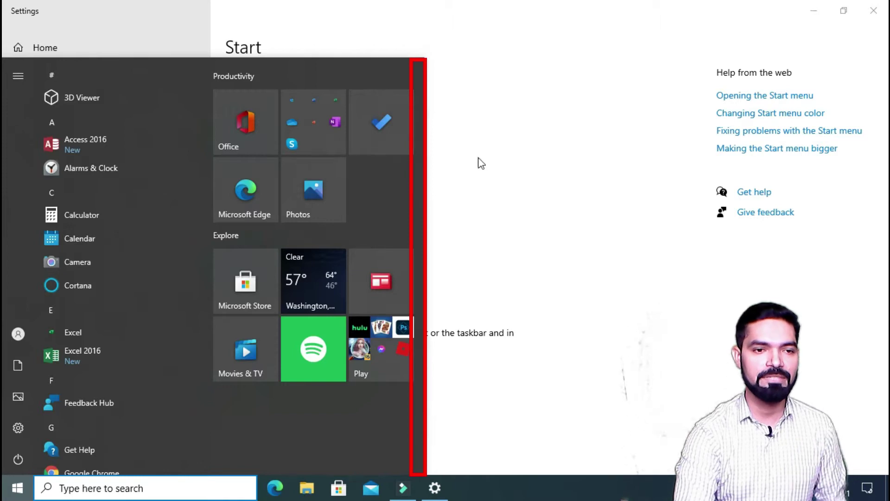
{"action": "left_click", "coordinate": [513, 131]}
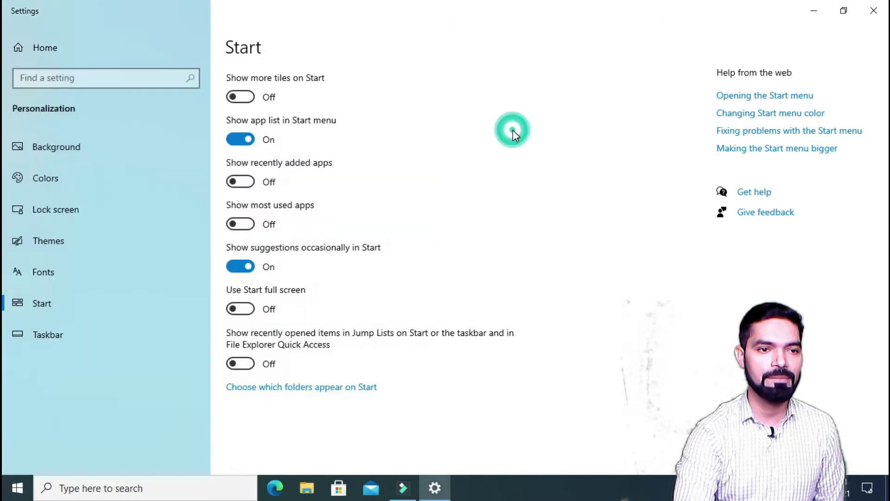
{"action": "left_click", "coordinate": [249, 98]}
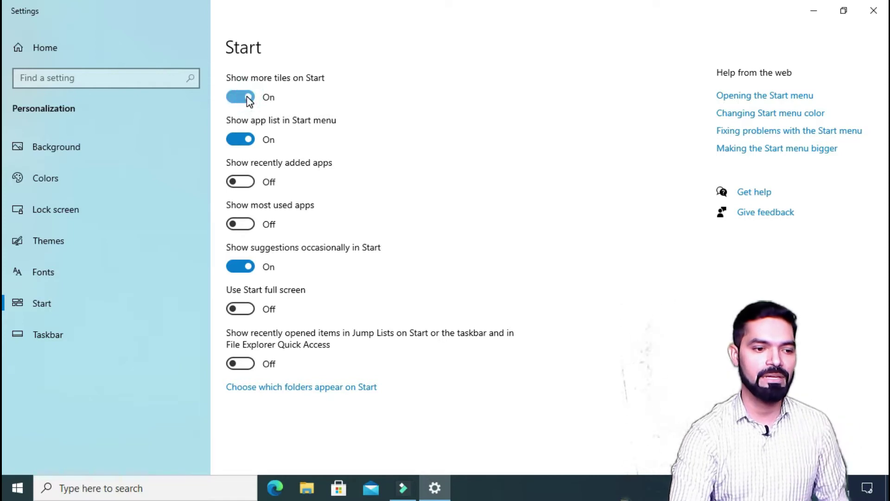
{"action": "left_click", "coordinate": [17, 487]}
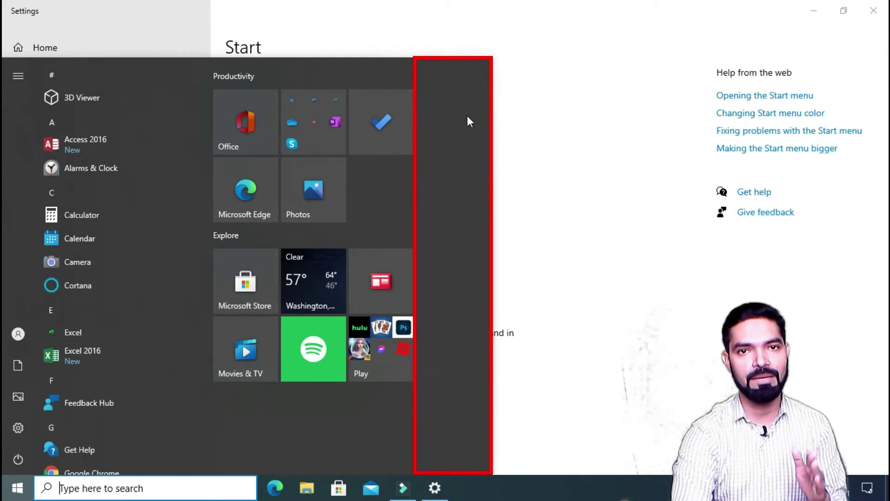
{"action": "left_click", "coordinate": [574, 221]}
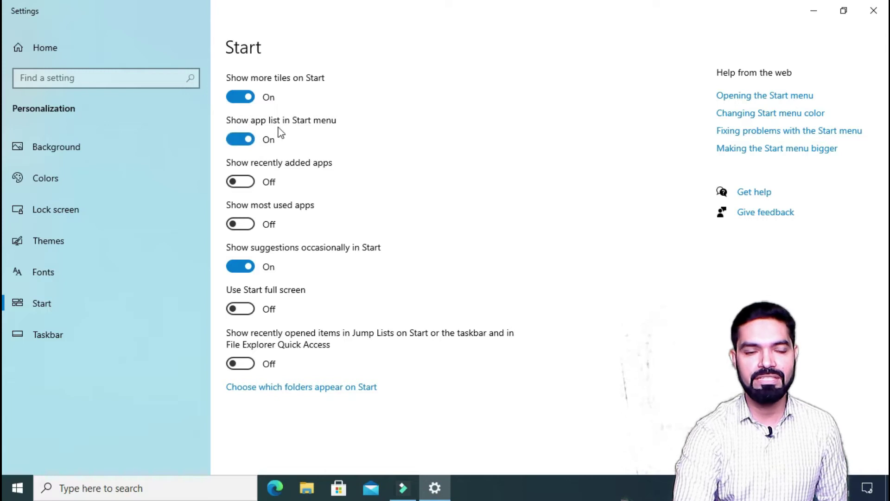
Try the Start menu with its app list hidden, and turn the app list back on
{"action": "left_click", "coordinate": [15, 490]}
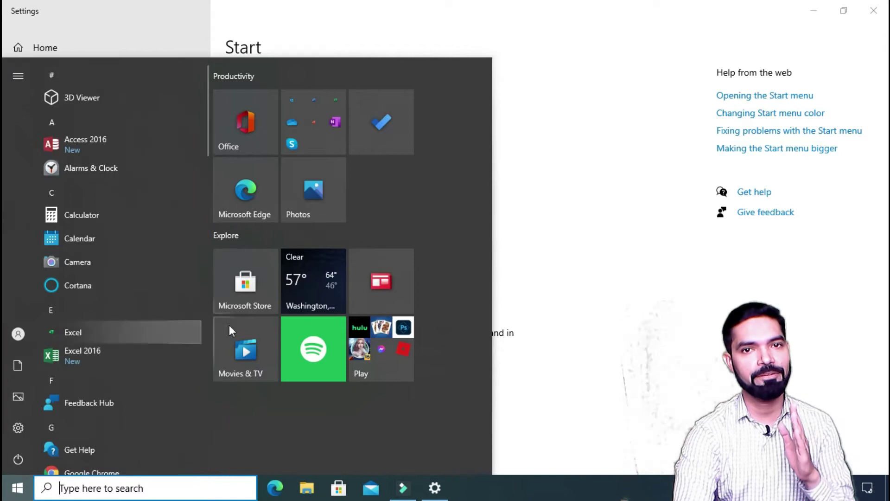
{"action": "left_click", "coordinate": [584, 238]}
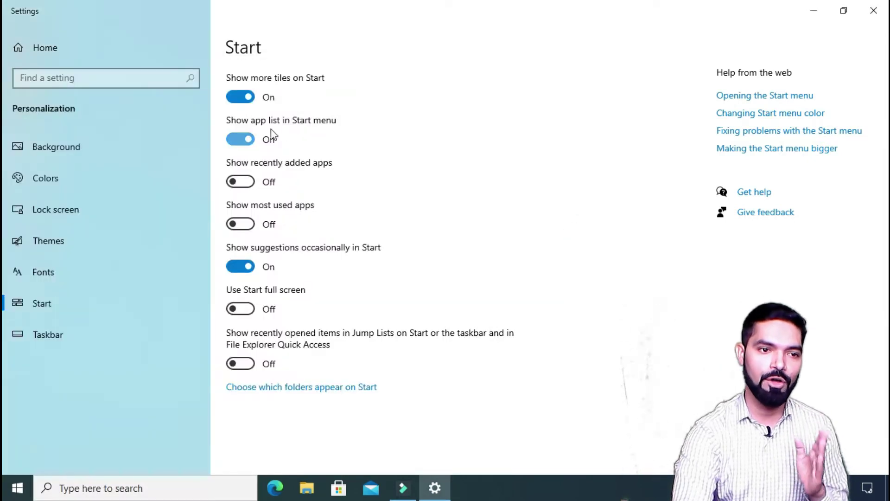
{"action": "left_click", "coordinate": [240, 139]}
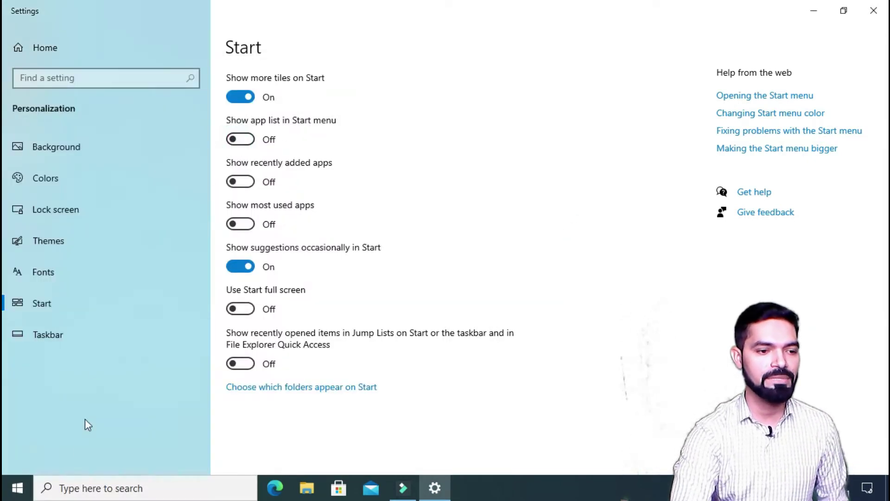
{"action": "left_click", "coordinate": [21, 492]}
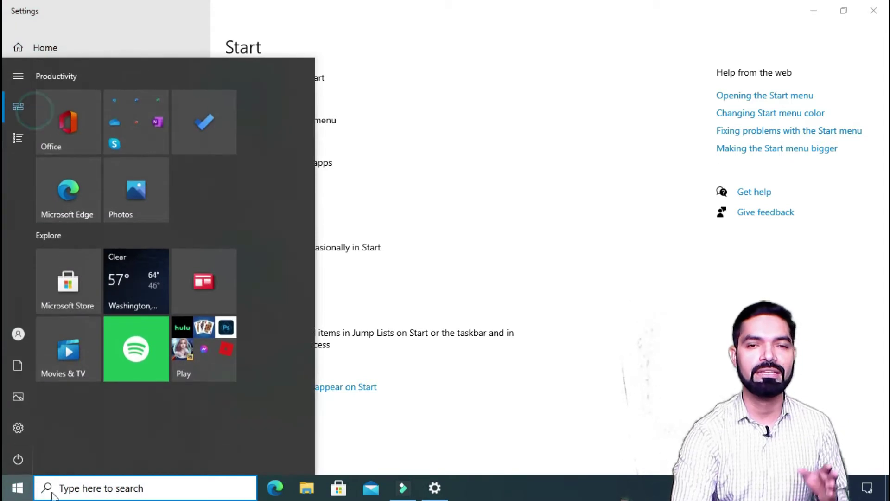
{"action": "left_click", "coordinate": [459, 254]}
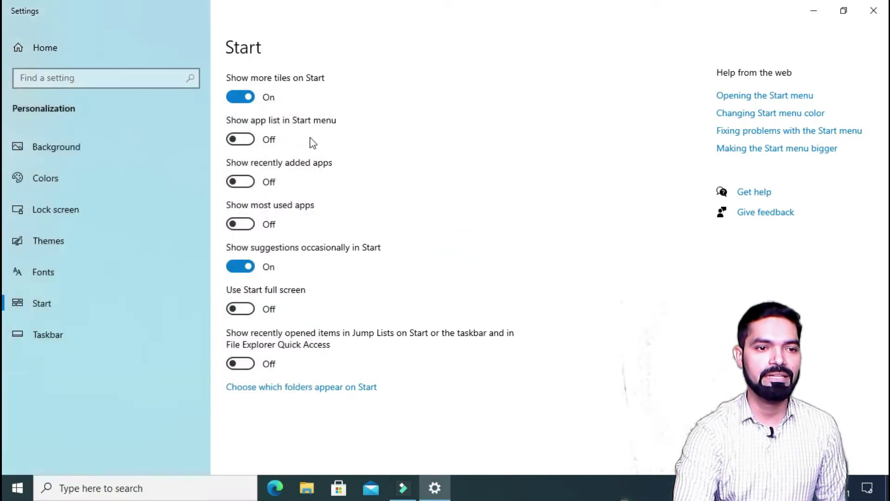
{"action": "left_click", "coordinate": [247, 140]}
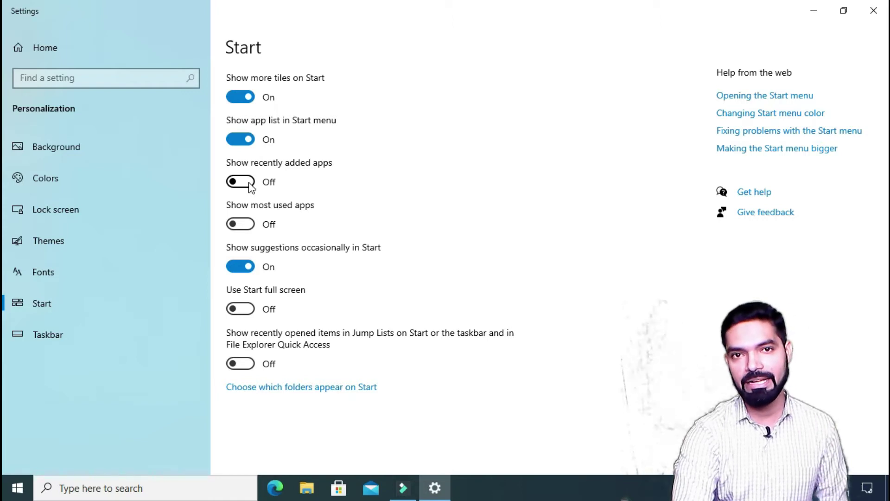
Turn on showing recently added apps and check the expanded Recently added list in the Start menu
{"action": "left_click", "coordinate": [18, 487]}
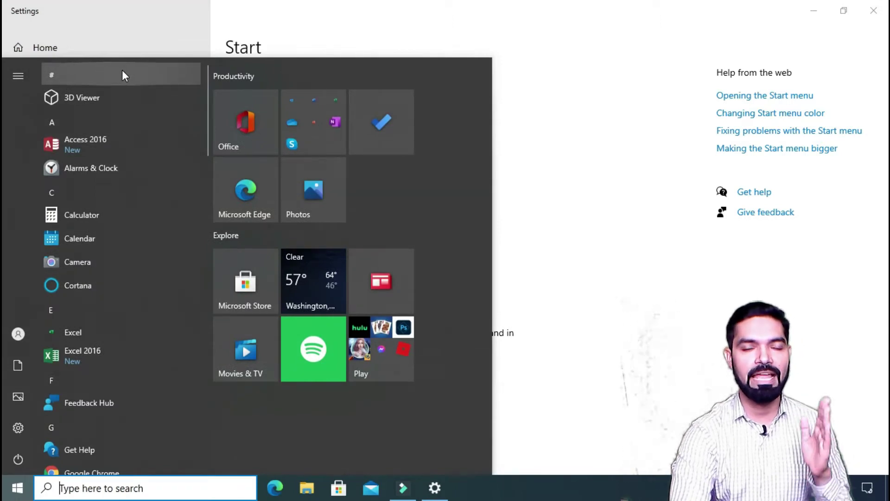
{"action": "left_click", "coordinate": [570, 201]}
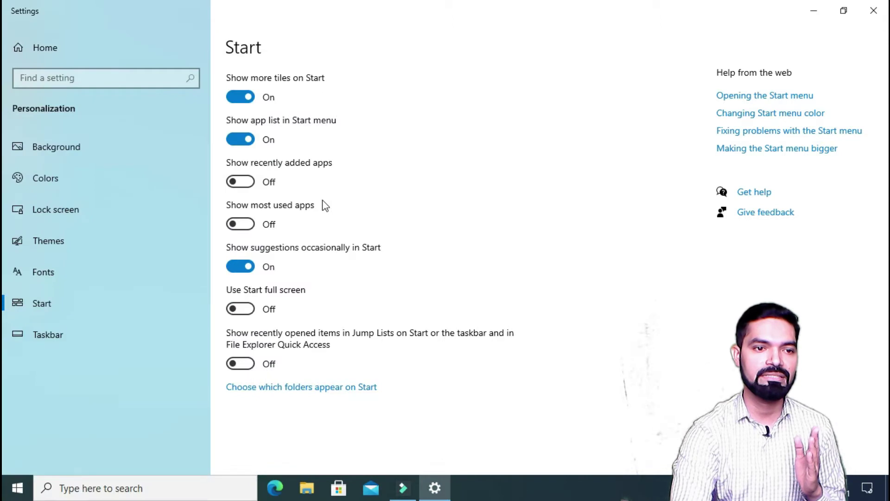
{"action": "left_click", "coordinate": [246, 182]}
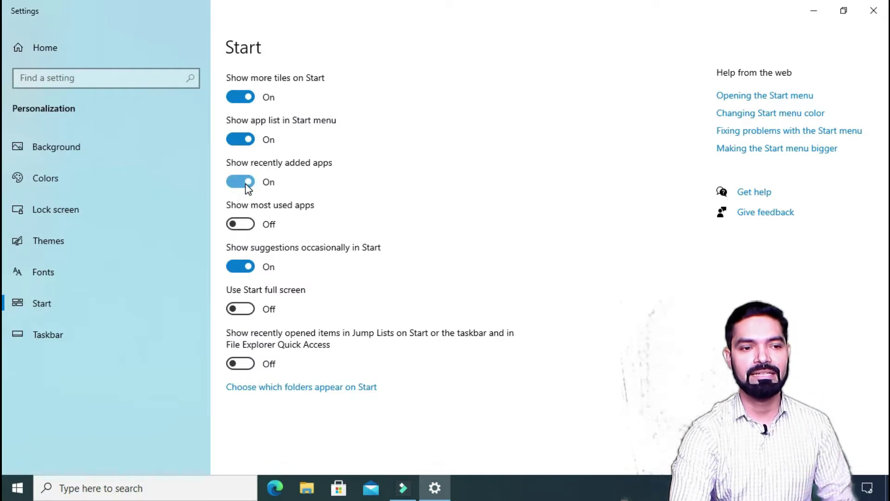
{"action": "left_click", "coordinate": [18, 494]}
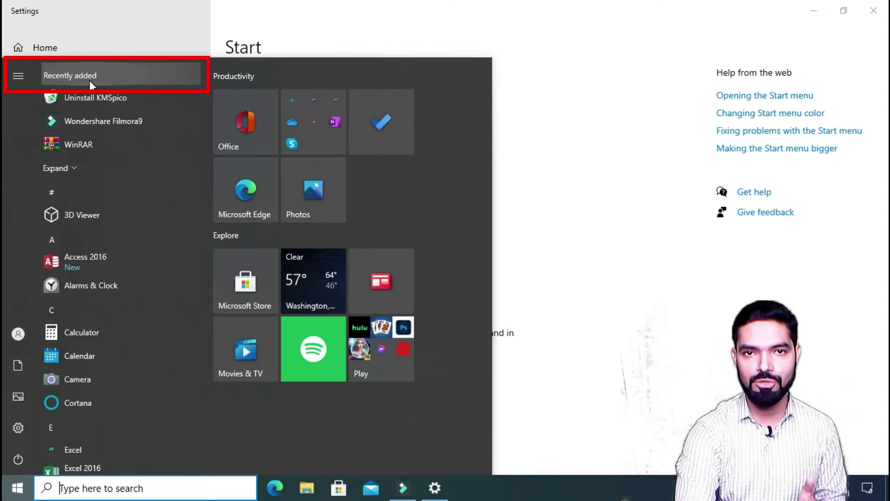
{"action": "left_click", "coordinate": [69, 168]}
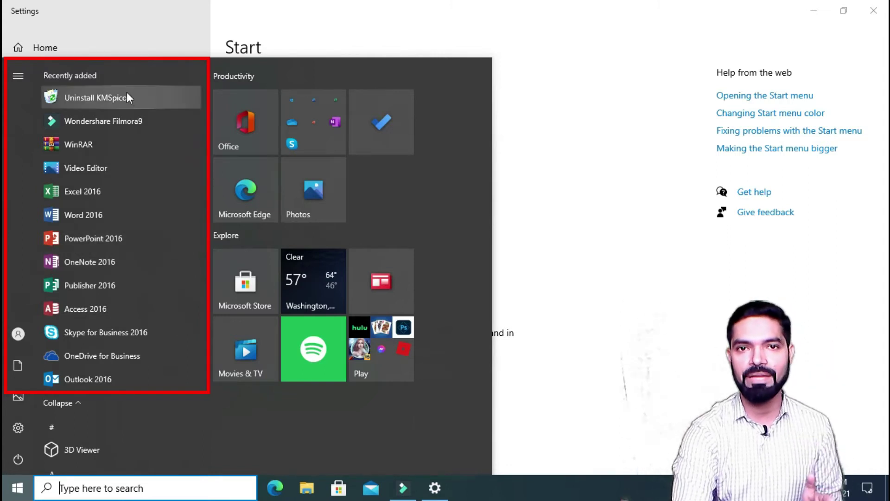
{"action": "key", "text": "Escape"}
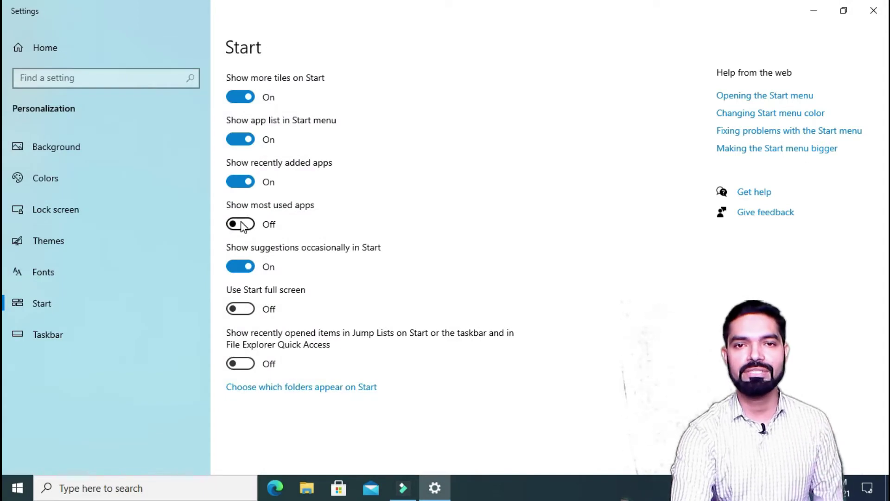
Turn on showing most used apps and check the Most used section in the Start menu
{"action": "left_click", "coordinate": [244, 225]}
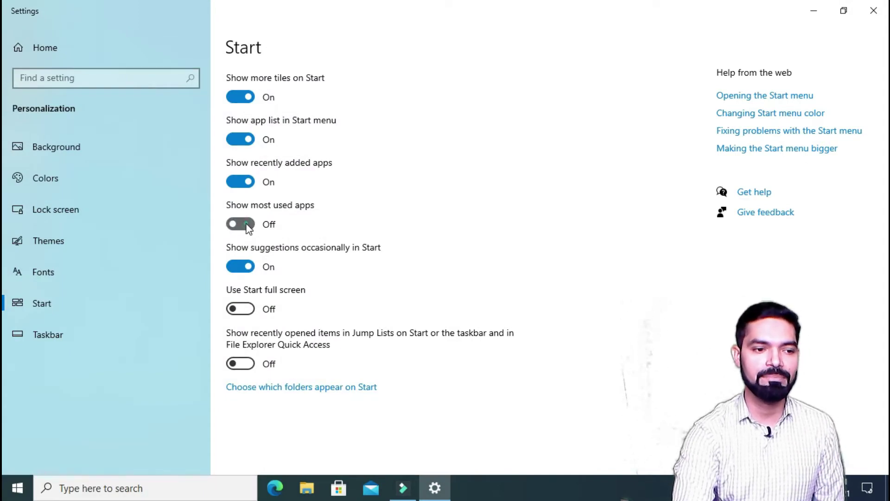
{"action": "left_click", "coordinate": [16, 486]}
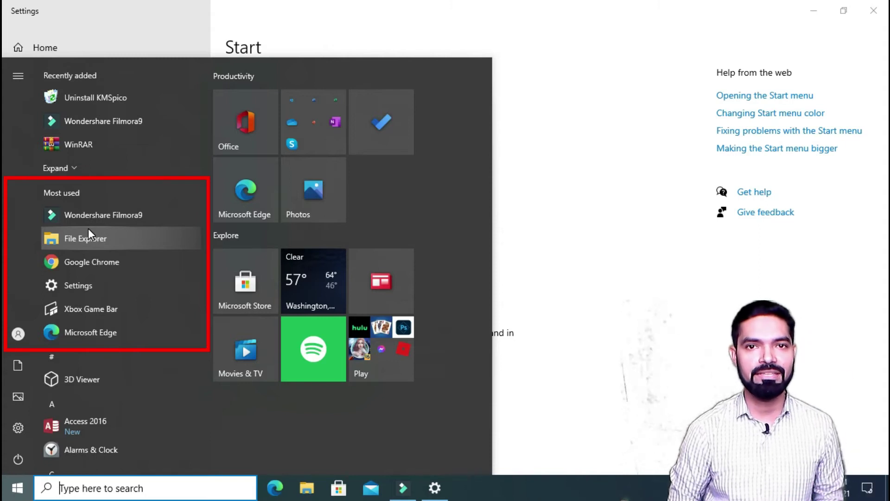
{"action": "key", "text": "Escape"}
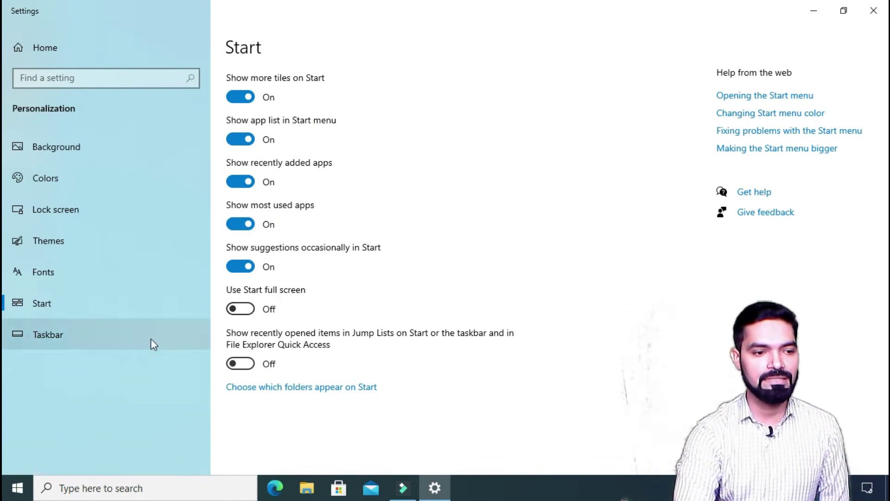
Try the full-screen Start menu, checking it before and after the change, and turn full screen back off
{"action": "left_click", "coordinate": [18, 488]}
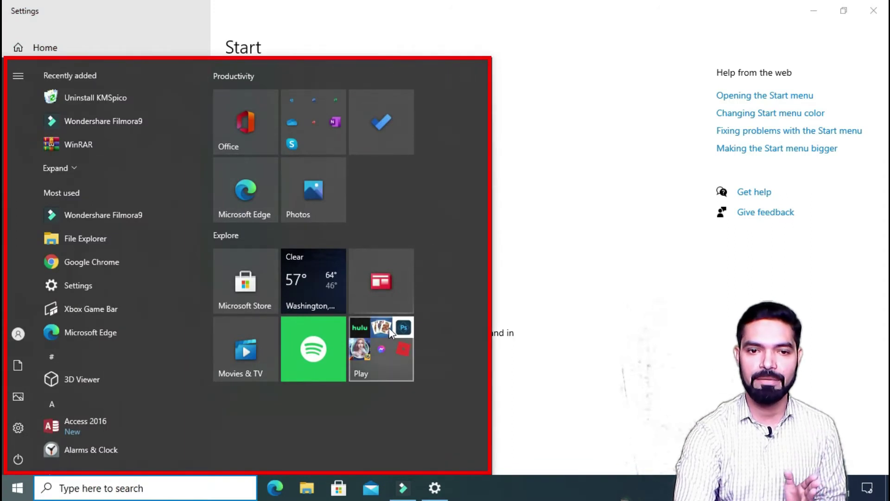
{"action": "left_click", "coordinate": [660, 280]}
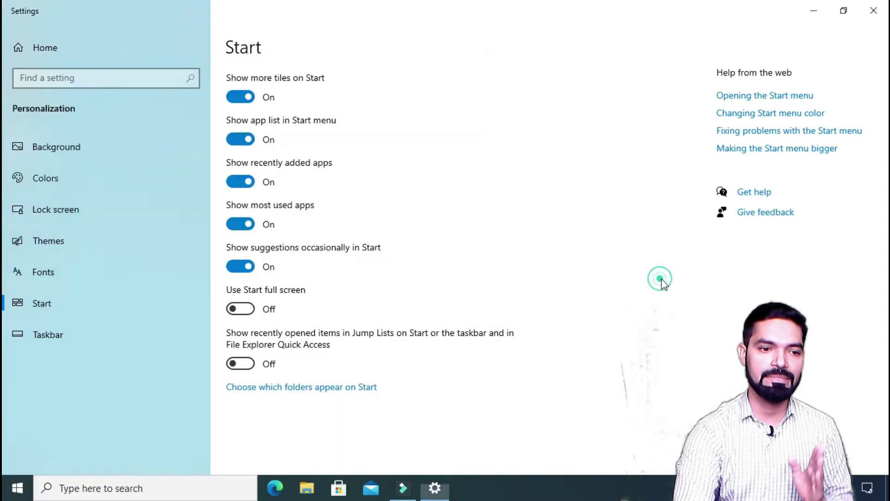
{"action": "left_click", "coordinate": [250, 310]}
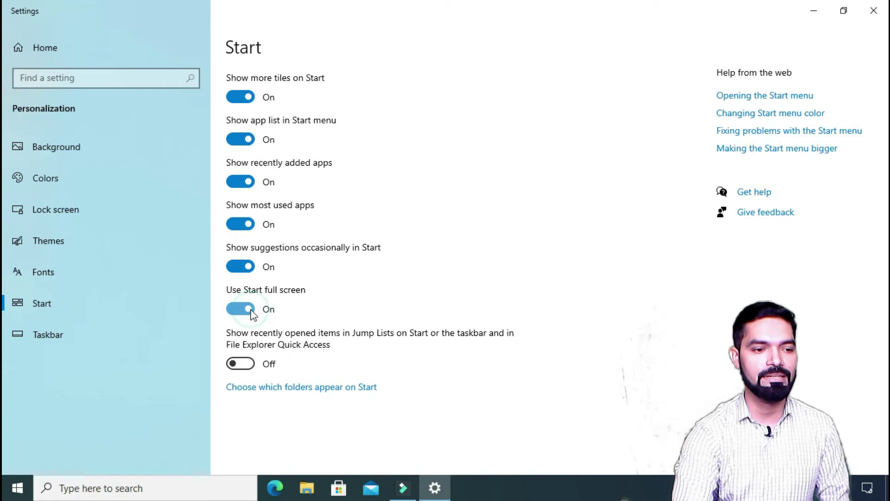
{"action": "left_click", "coordinate": [18, 491]}
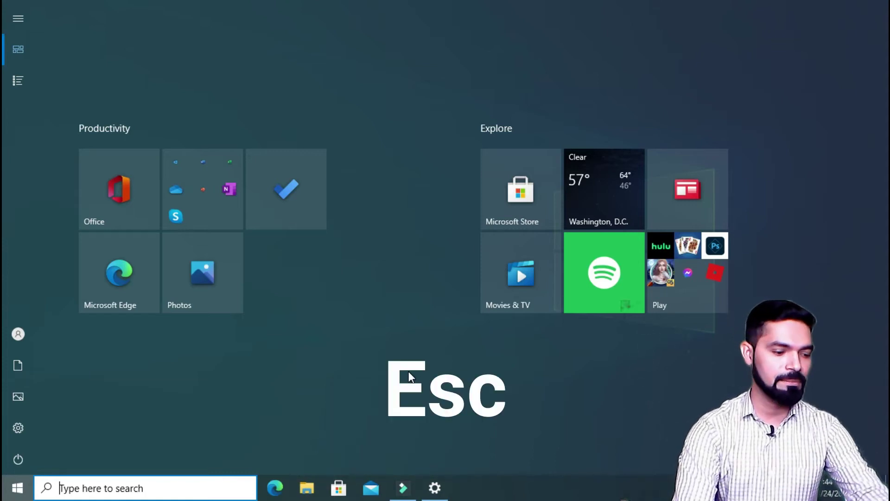
{"action": "key", "text": "Escape"}
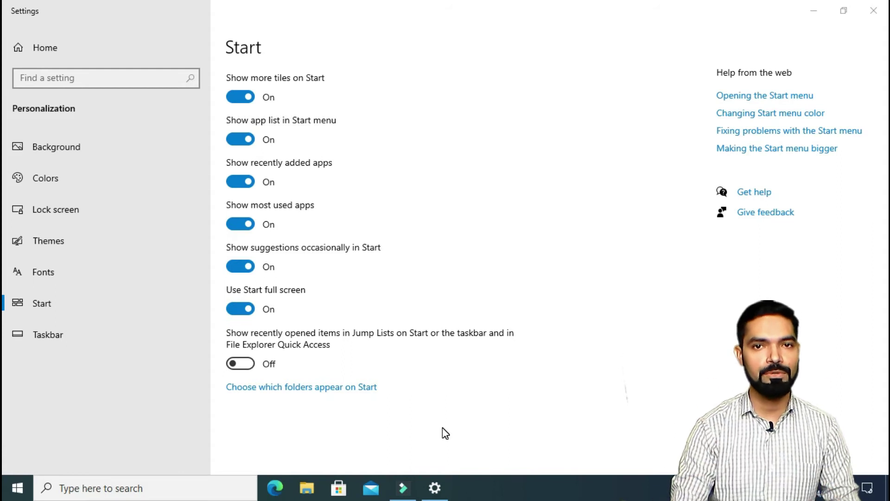
{"action": "left_click", "coordinate": [237, 308]}
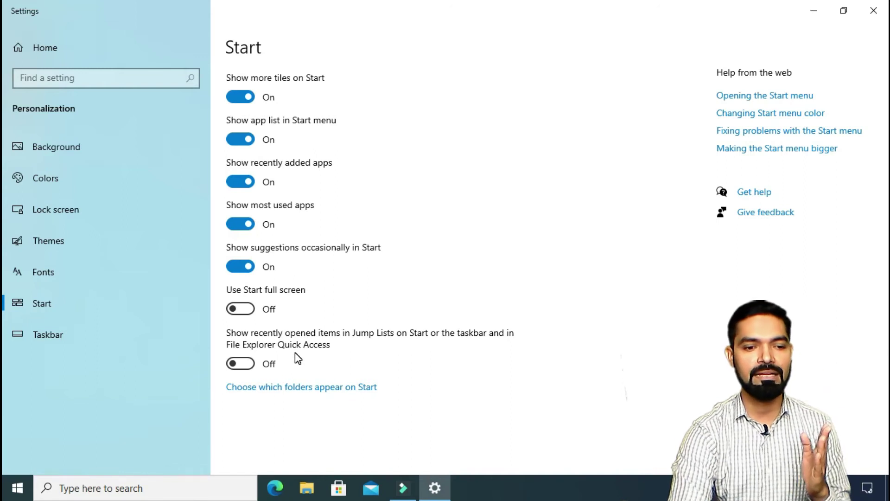
Switch to File Explorer, visit the Music and Downloads folders, and check File Explorer's jump list on the taskbar
{"action": "left_click", "coordinate": [311, 494]}
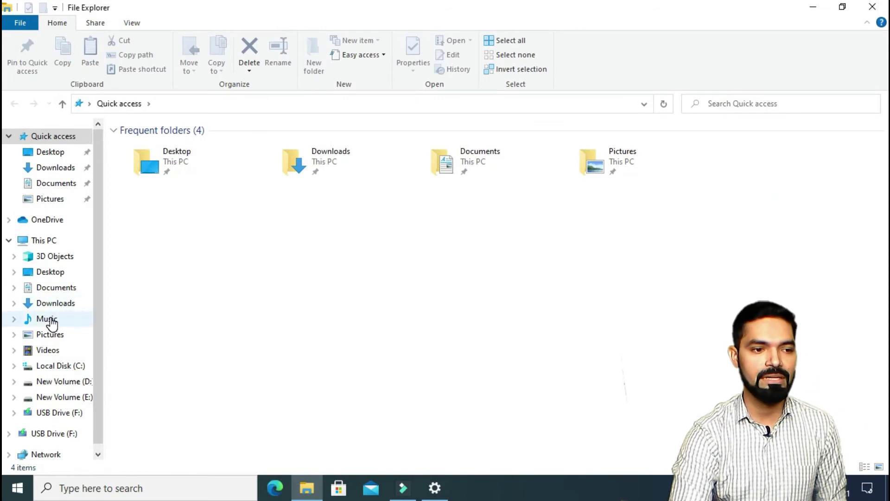
{"action": "left_click", "coordinate": [50, 320]}
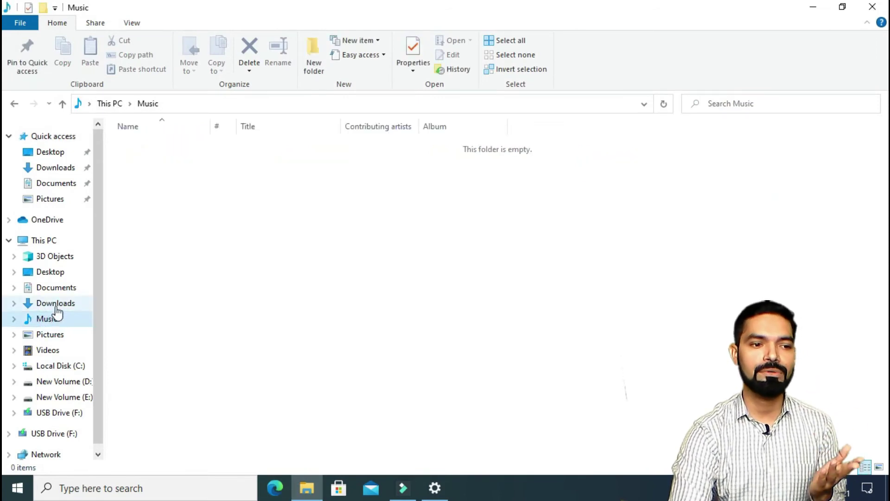
{"action": "left_click", "coordinate": [55, 305]}
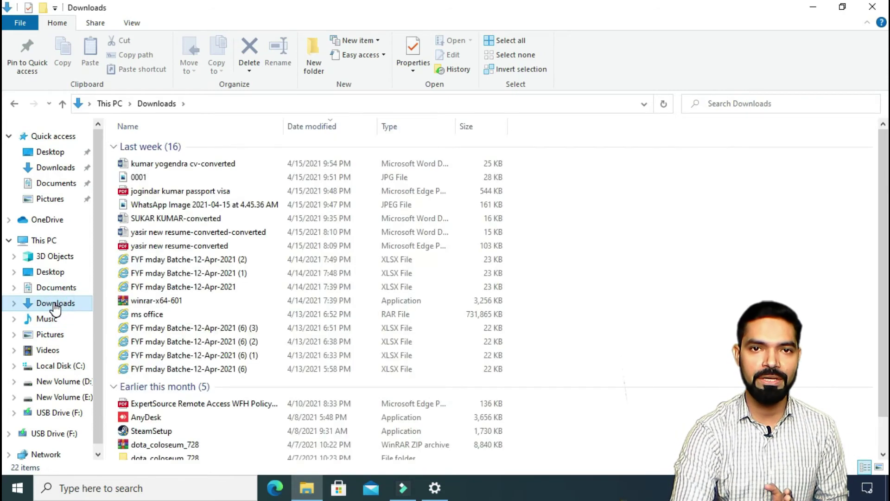
{"action": "right_click", "coordinate": [313, 491]}
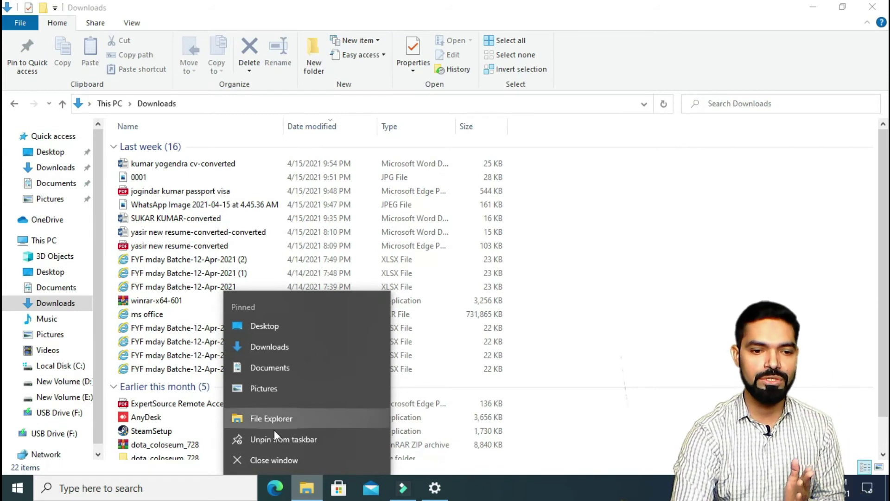
Return to Settings, turn on showing recently opened items in Jump Lists, and check File Explorer's jump list
{"action": "left_click", "coordinate": [435, 488]}
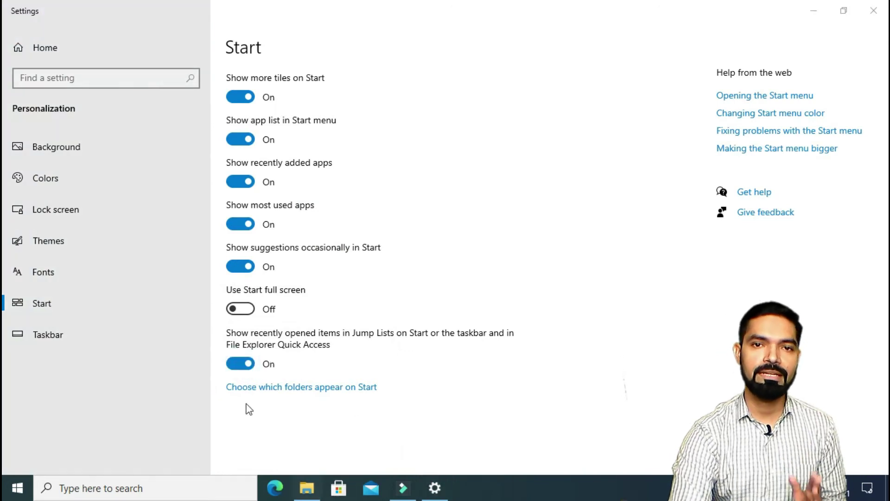
{"action": "right_click", "coordinate": [306, 492]}
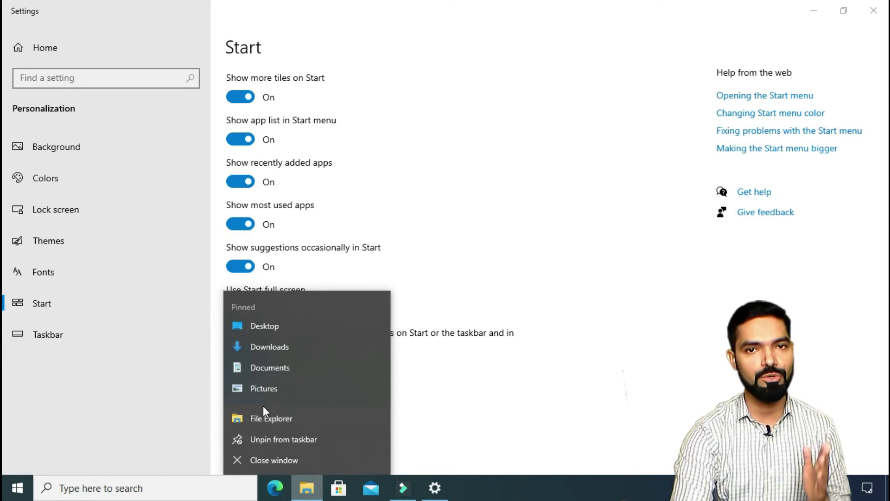
{"action": "left_click", "coordinate": [435, 492]}
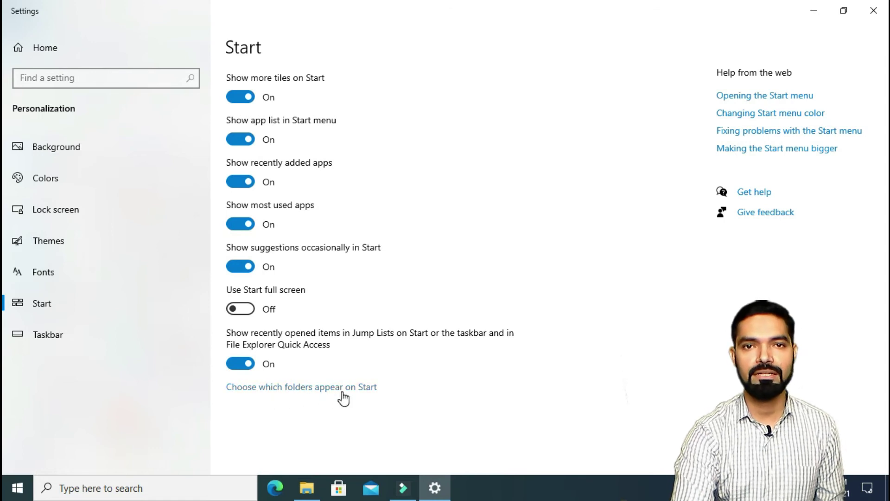
Check the expanded folder shortcuts in the Start menu and open the settings for which folders appear on Start
{"action": "left_click", "coordinate": [17, 491]}
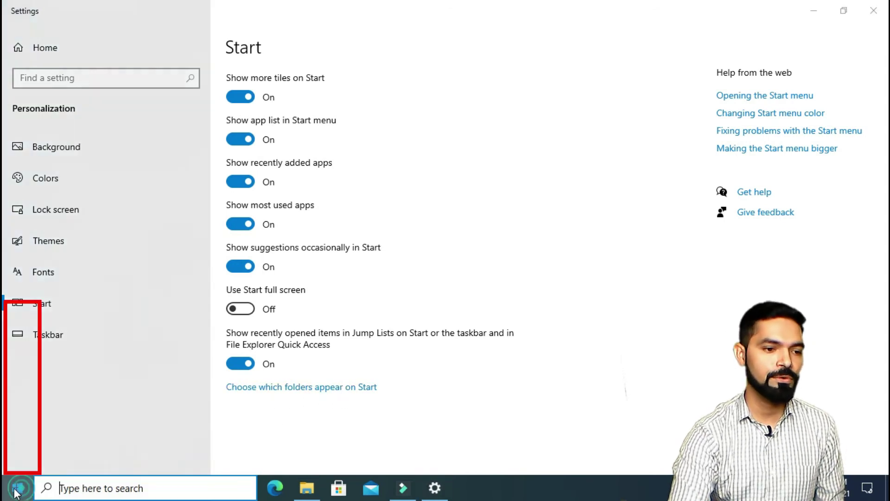
{"action": "mouse_move", "coordinate": [24, 386]}
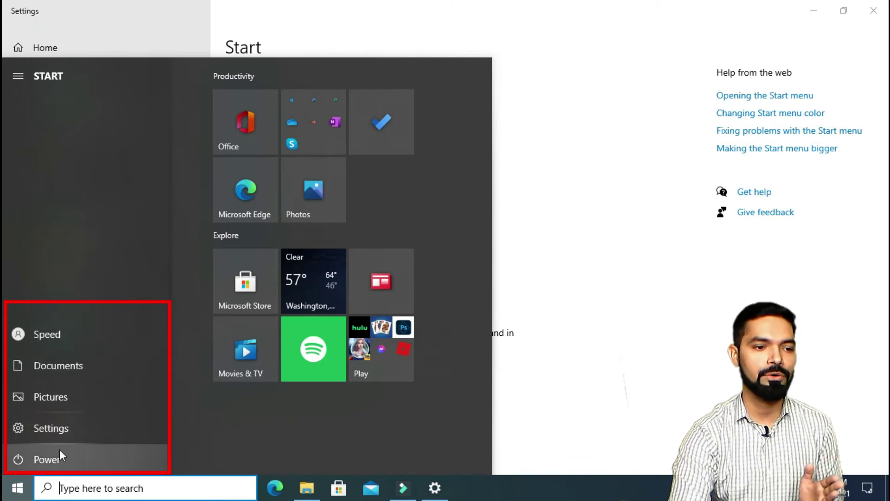
{"action": "left_click", "coordinate": [516, 410]}
{"action": "left_click", "coordinate": [282, 388]}
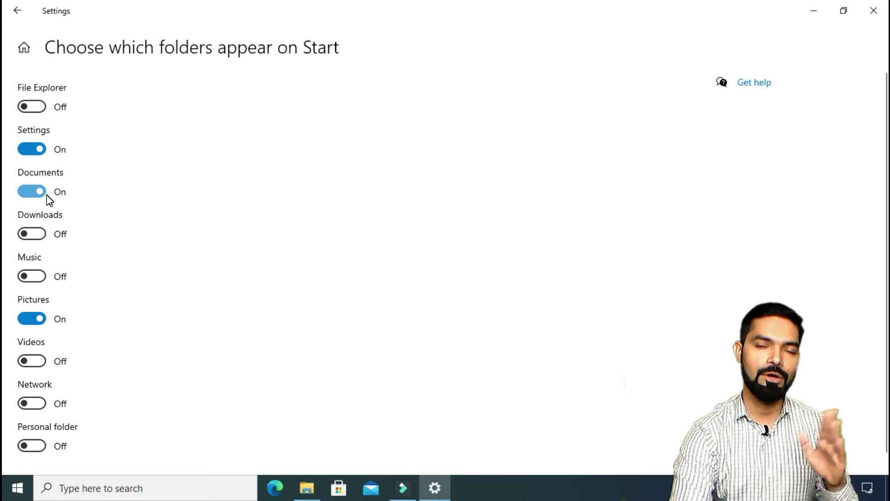
Try showing File Explorer among the Start folders, check it in the Start menu, and turn it back off
{"action": "left_click", "coordinate": [38, 110]}
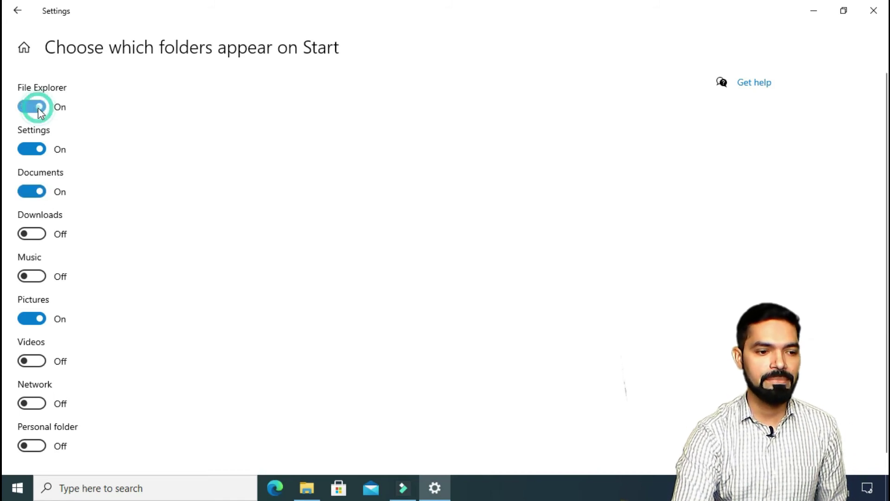
{"action": "left_click", "coordinate": [23, 490]}
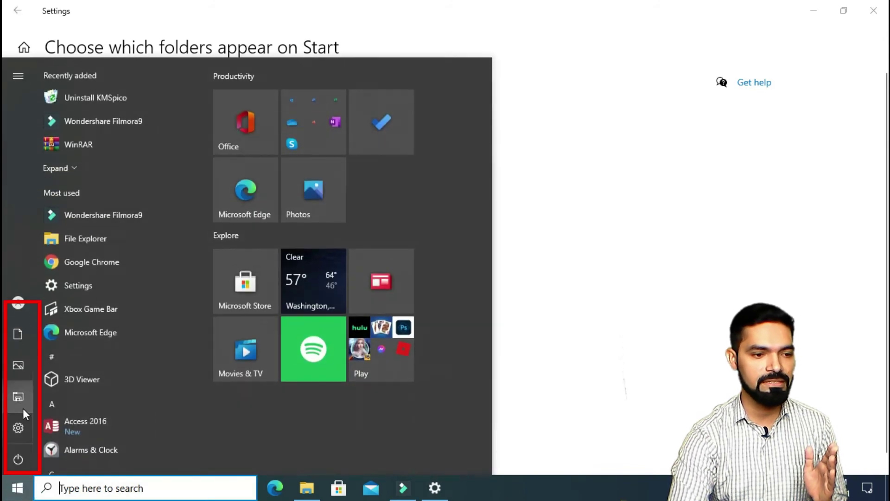
{"action": "mouse_move", "coordinate": [23, 408]}
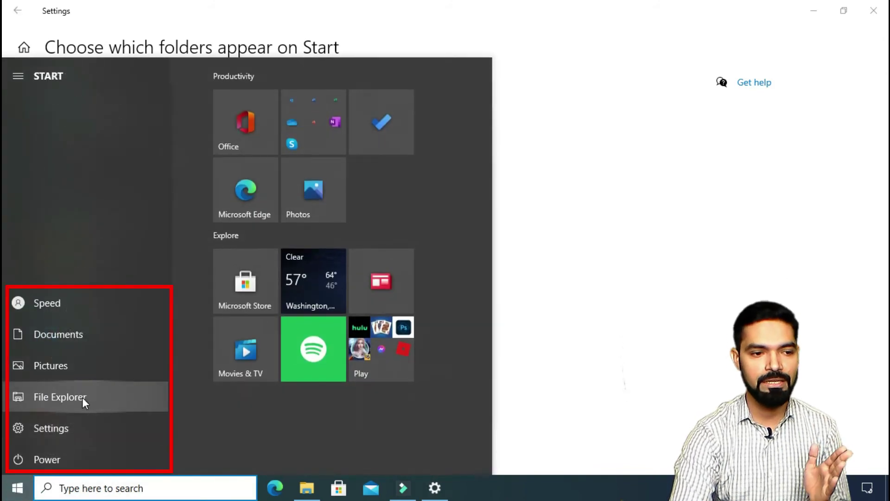
{"action": "left_click", "coordinate": [710, 285]}
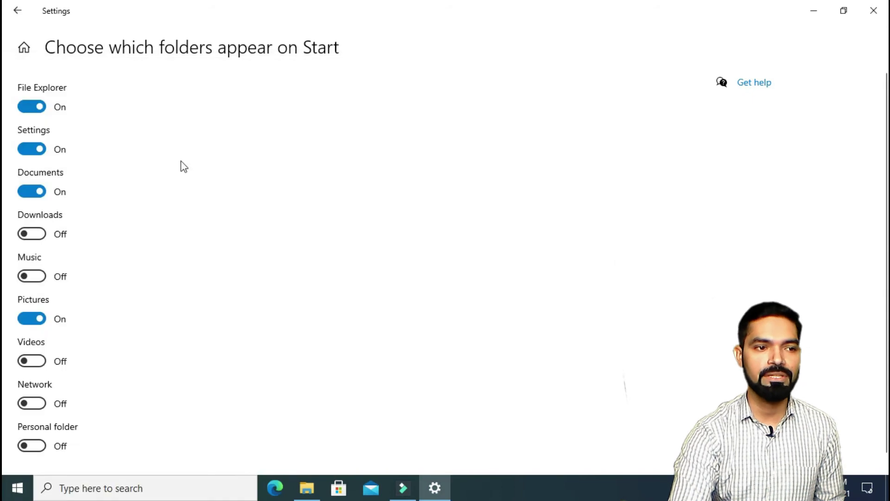
{"action": "left_click", "coordinate": [30, 107]}
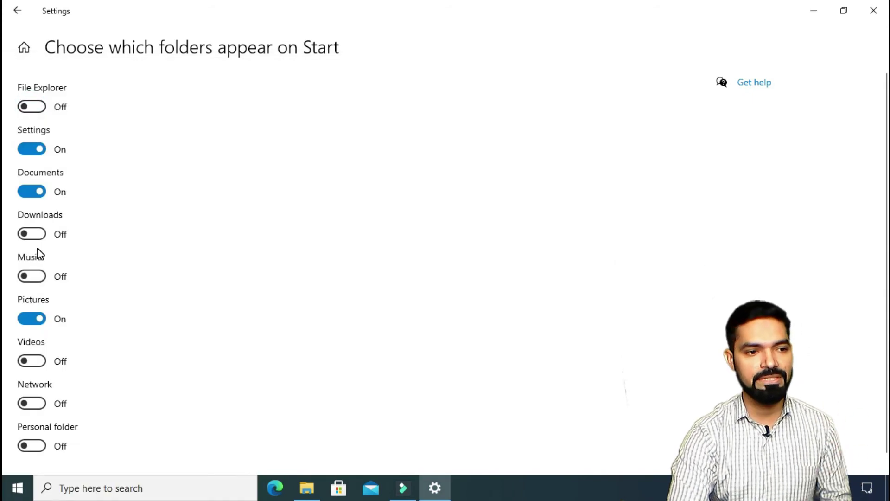
Turn on the Downloads and Music folders for Start, check them in the Start menu, and leave the folder settings
{"action": "left_click", "coordinate": [37, 235]}
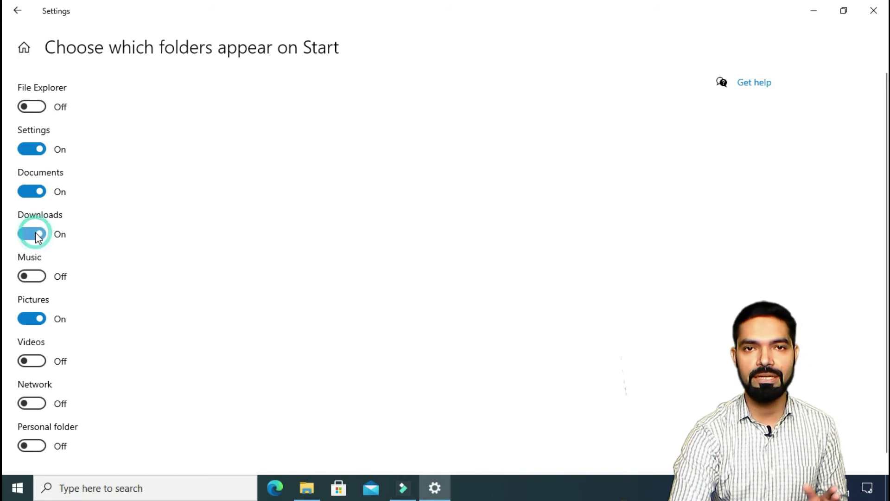
{"action": "left_click", "coordinate": [42, 280]}
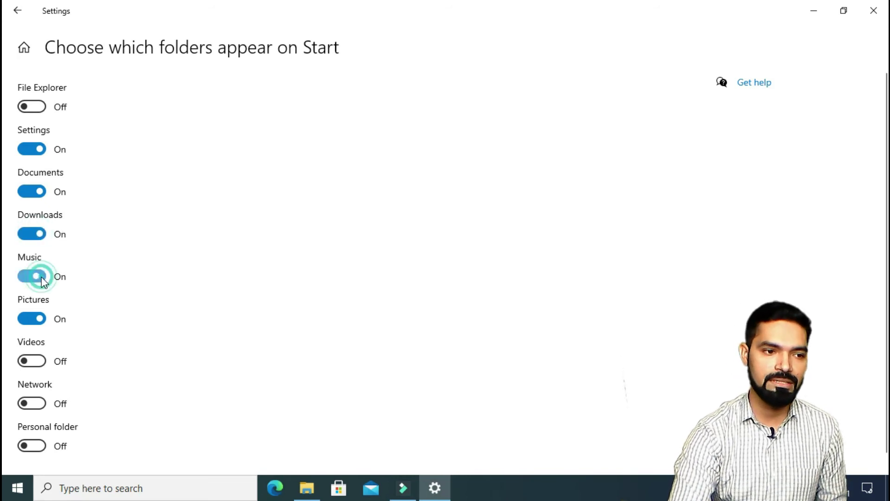
{"action": "left_click", "coordinate": [23, 491]}
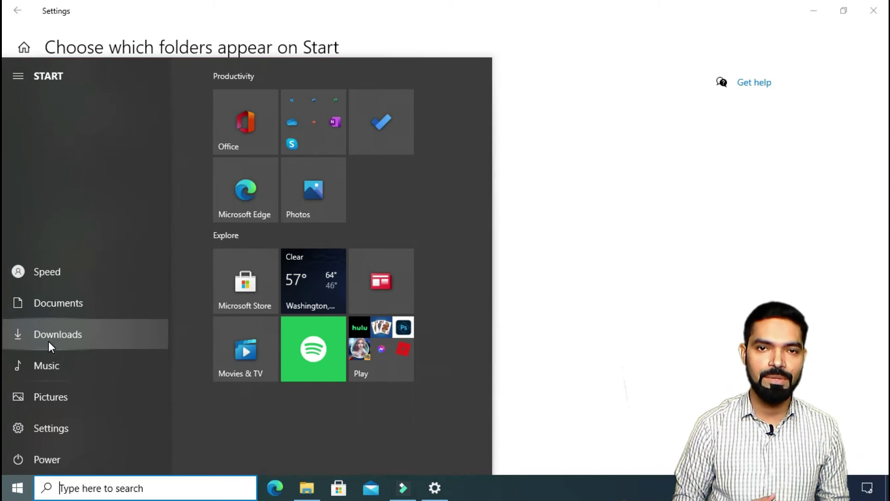
{"action": "left_click", "coordinate": [51, 15]}
{"action": "left_click", "coordinate": [17, 11]}
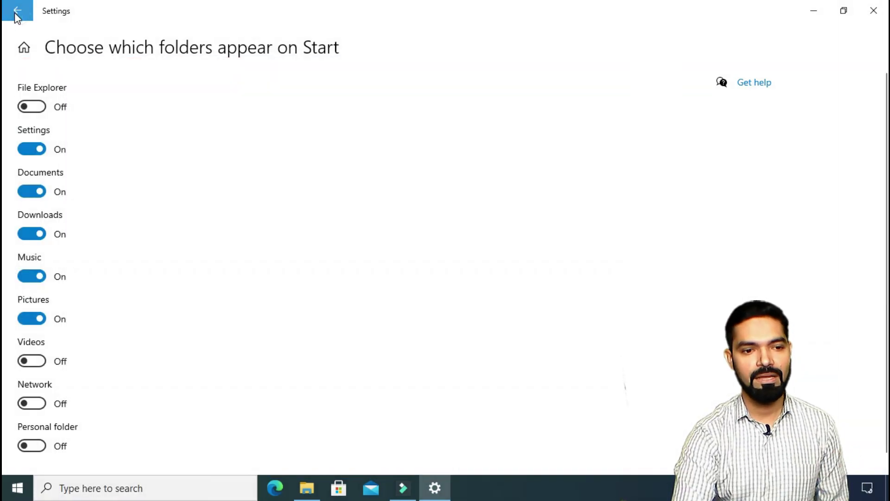